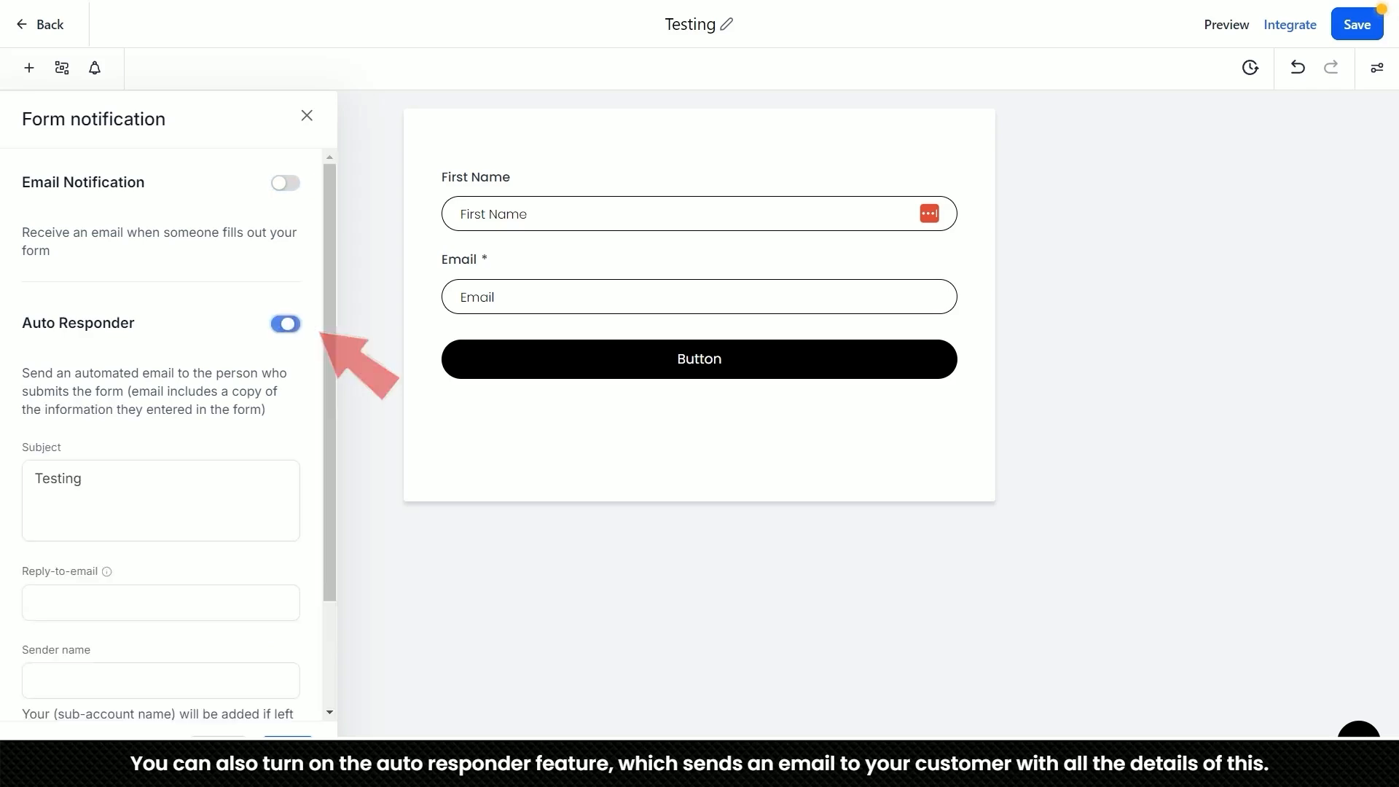
Close the form notification settings and add a Collect Payment element between the Email field and the submit button.
{"action": "scroll", "coordinate": [161, 437], "scroll_direction": "down", "scroll_amount": 2}
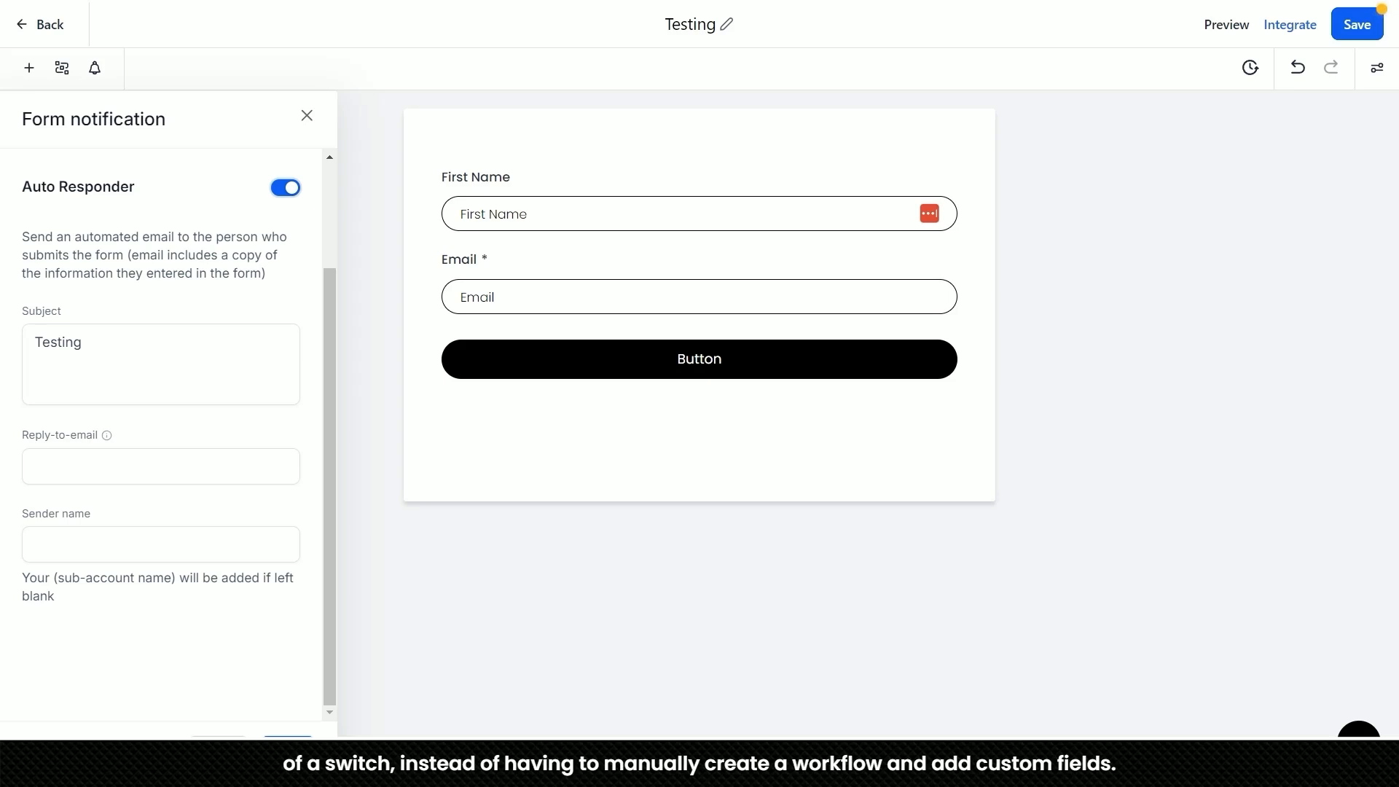
{"action": "key", "text": "Escape"}
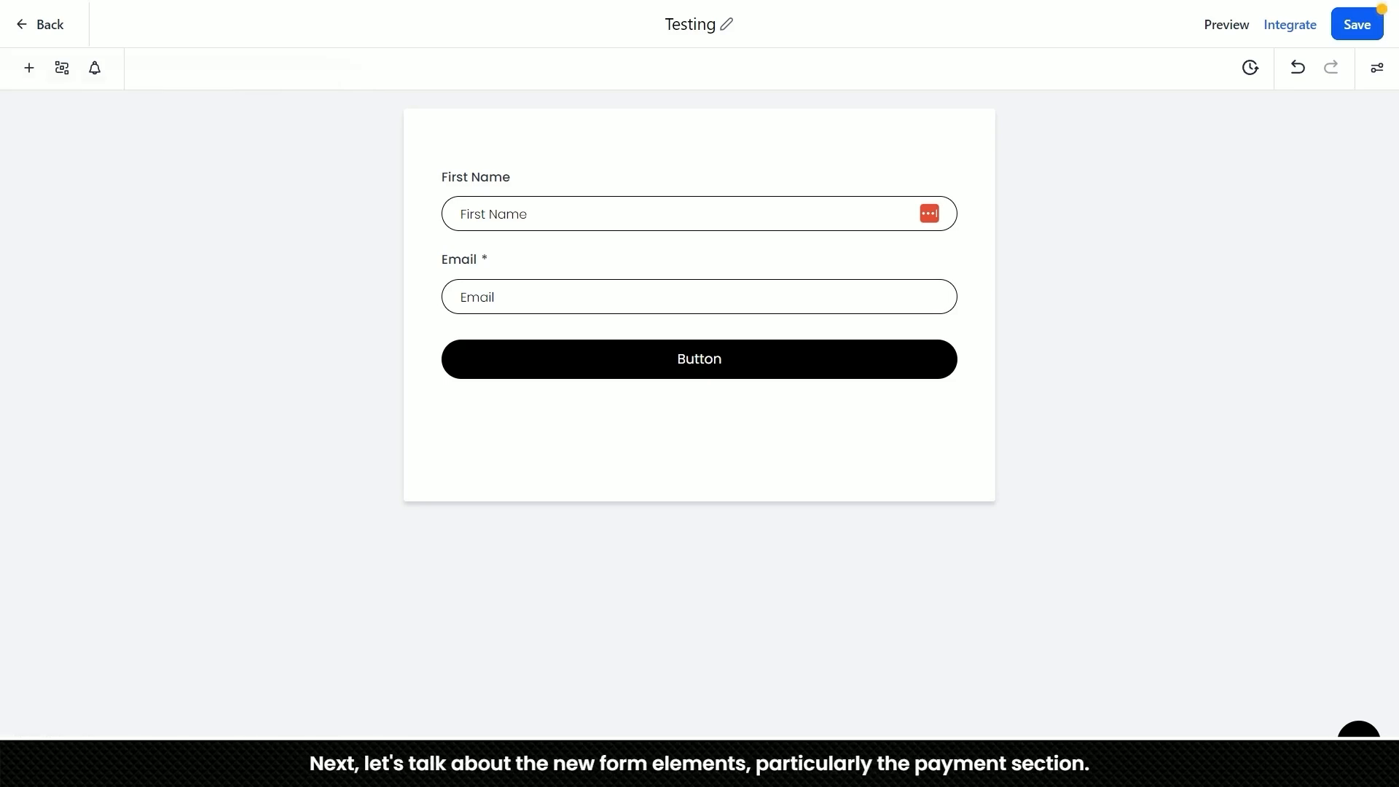
{"action": "left_click", "coordinate": [29, 68]}
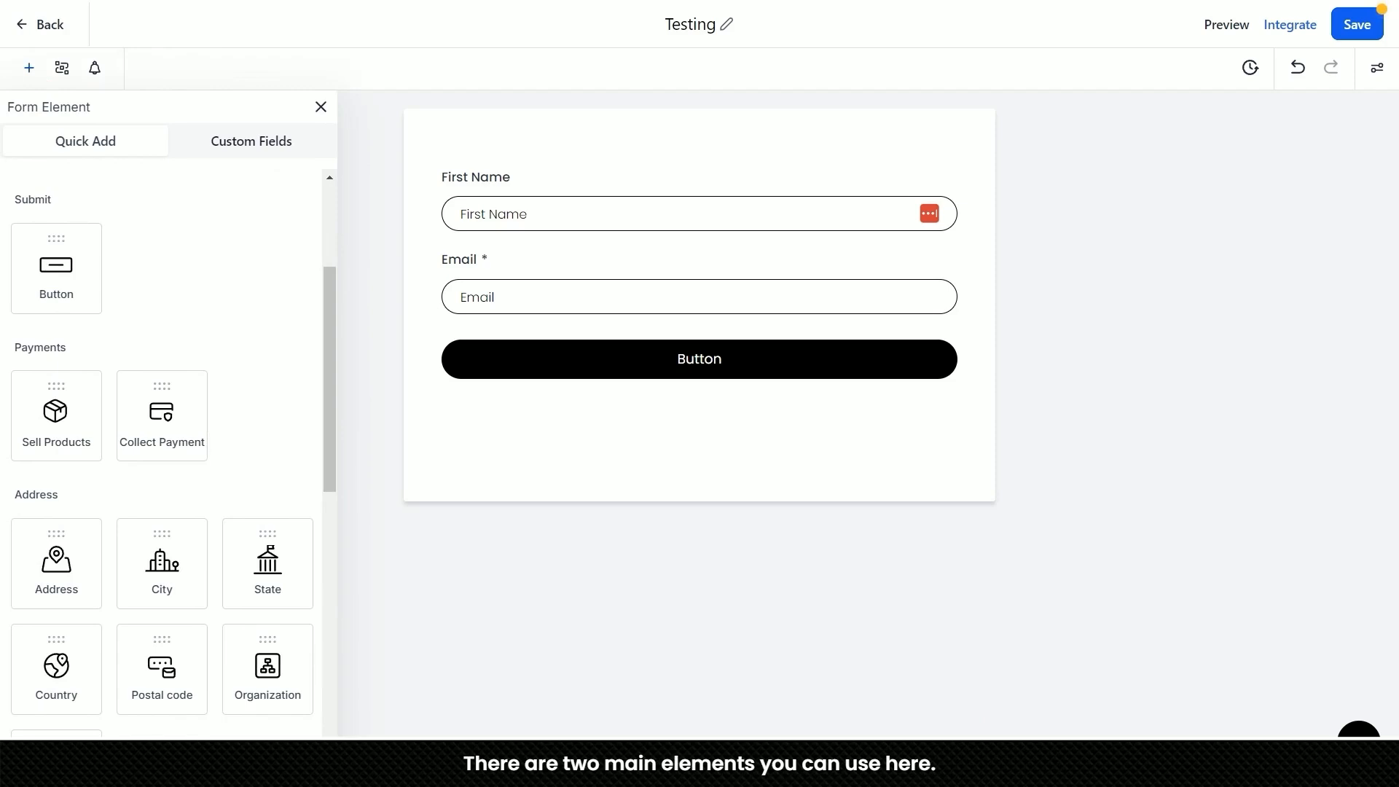
{"action": "left_click_drag", "start_coordinate": [162, 412], "coordinate": [514, 347]}
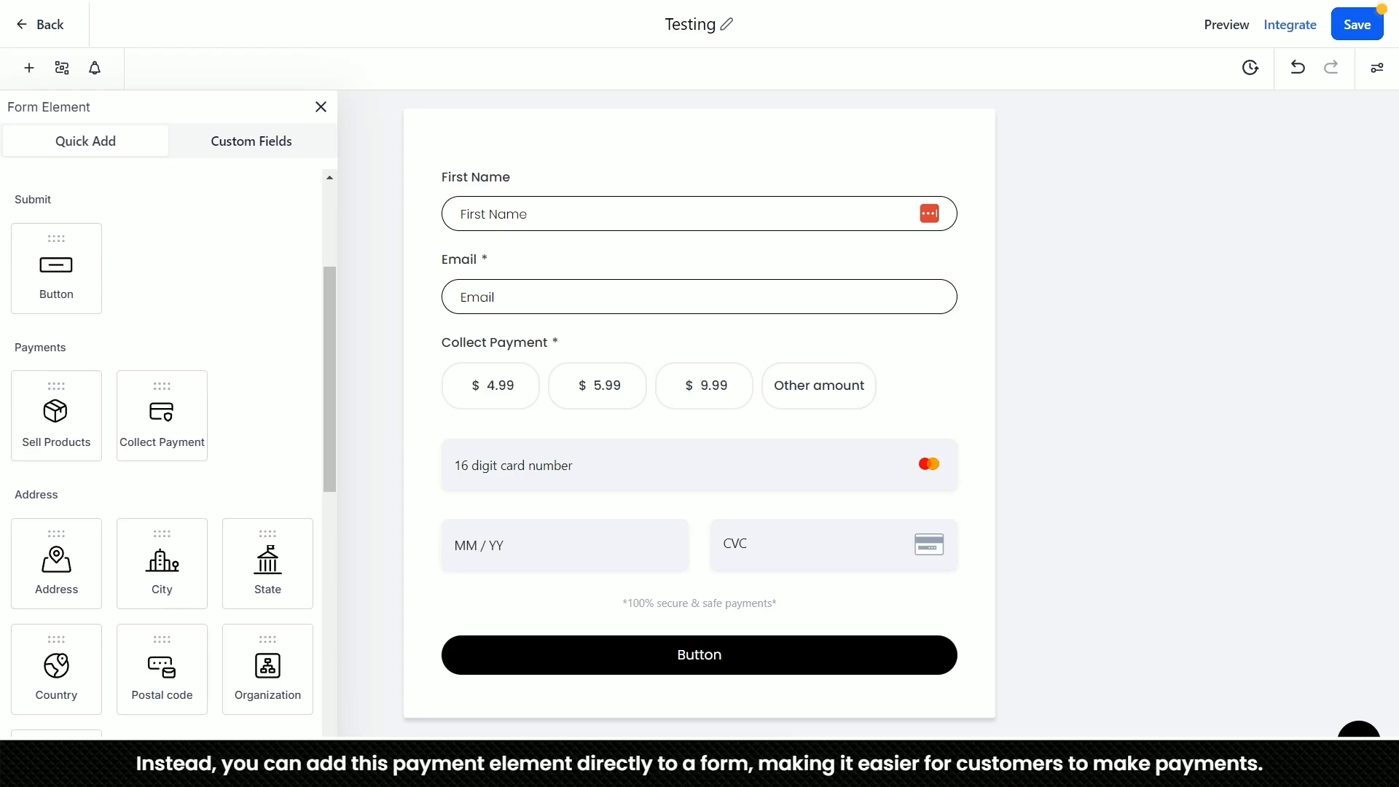
Keep the Collect Payment element's other-amount option enabled and enter 50 as the custom amount in the form preview.
{"action": "left_click", "coordinate": [699, 466]}
{"action": "scroll", "coordinate": [1235, 416], "scroll_direction": "down", "scroll_amount": 5}
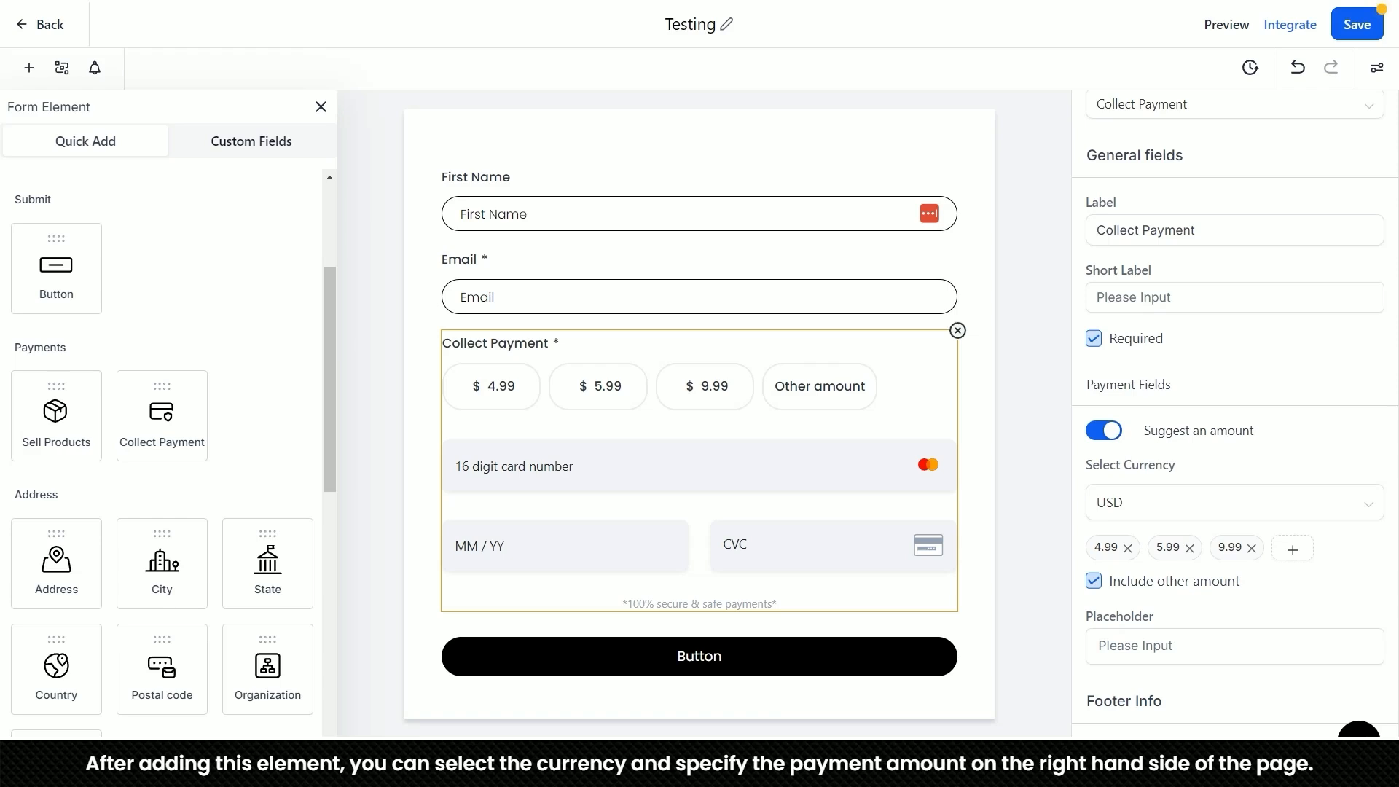
{"action": "left_click", "coordinate": [1092, 581]}
{"action": "key", "text": "space"}
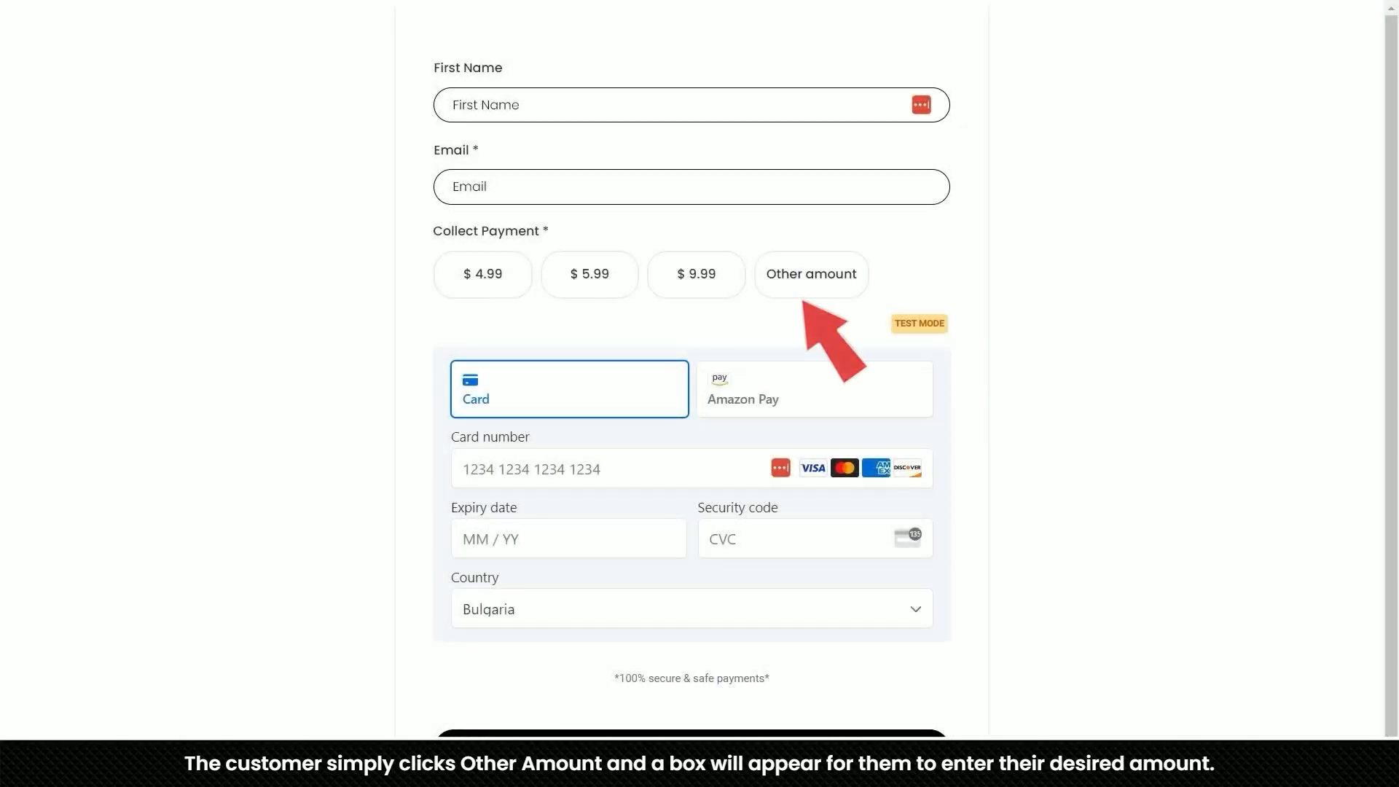
{"action": "left_click", "coordinate": [509, 324]}
{"action": "type", "text": "50"}
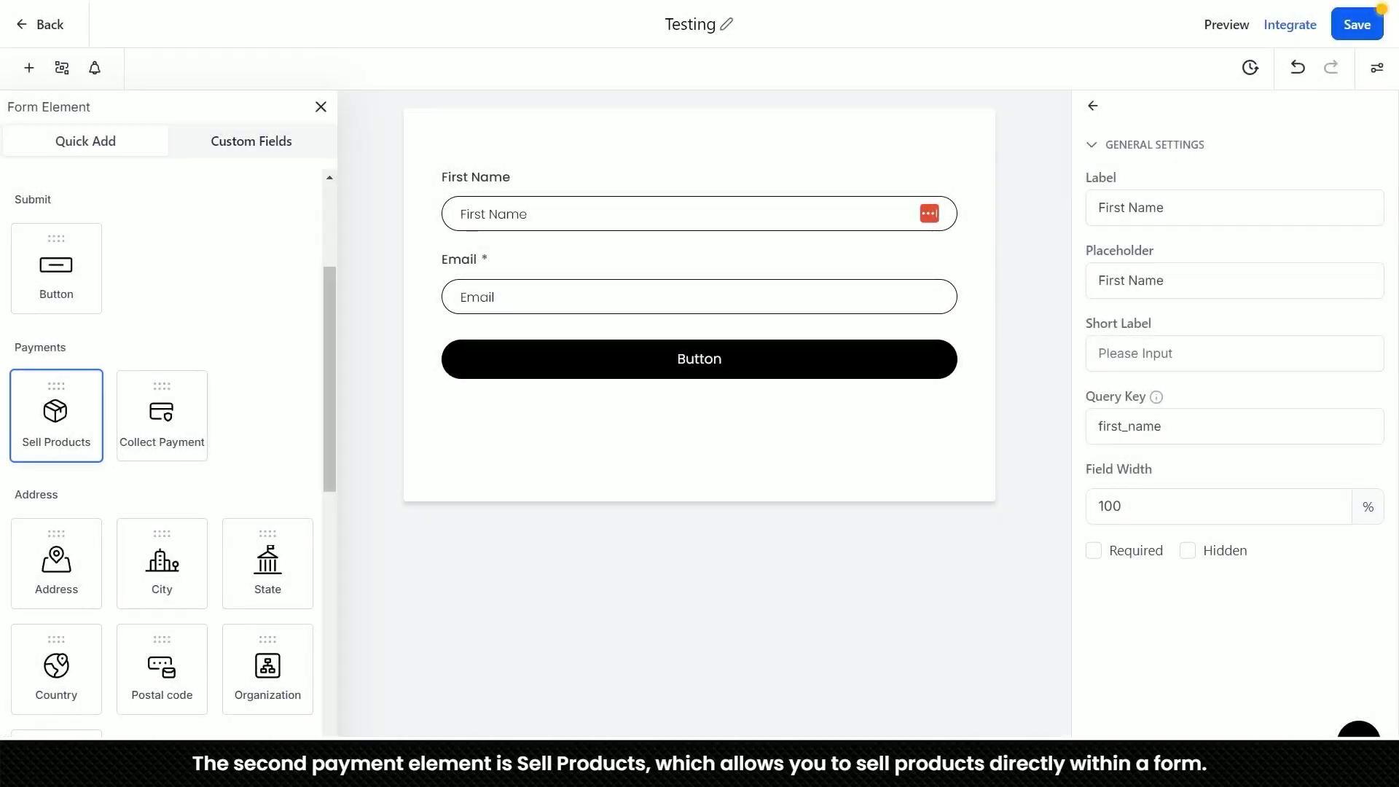
Add a Sell Products element below the Email field and choose GSP Quickstart Package as its product.
{"action": "left_click_drag", "start_coordinate": [56, 415], "coordinate": [587, 306]}
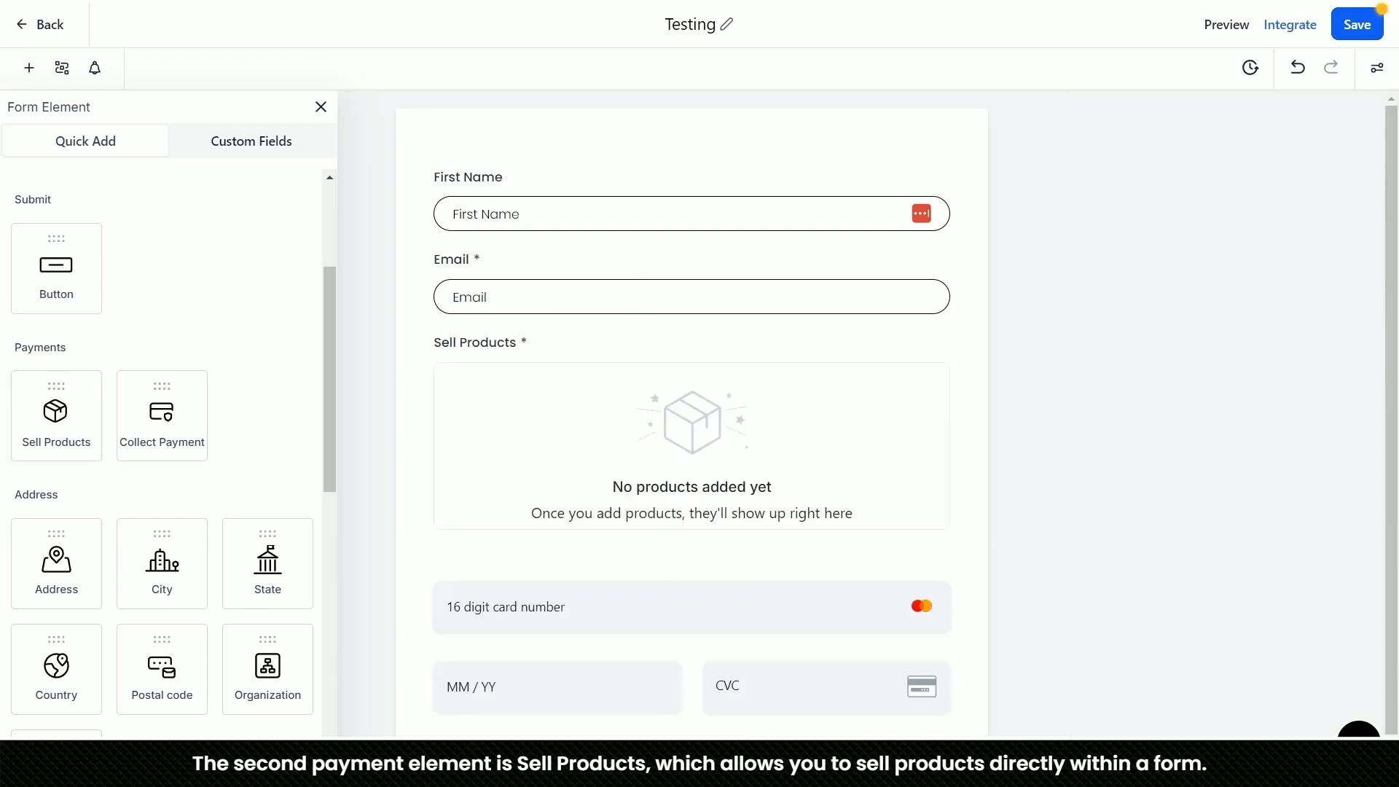
{"action": "left_click", "coordinate": [692, 437]}
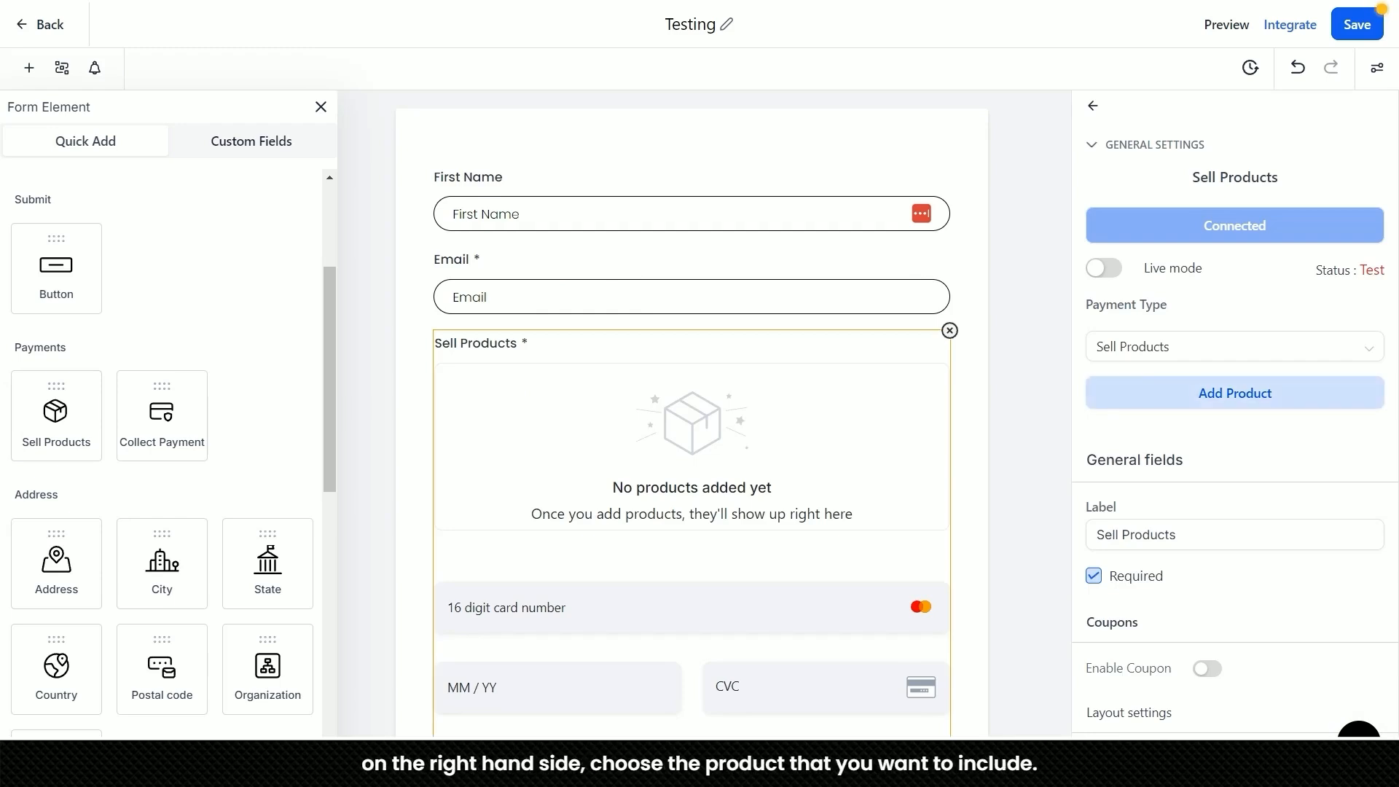
{"action": "left_click", "coordinate": [1234, 392]}
{"action": "left_click", "coordinate": [1224, 228]}
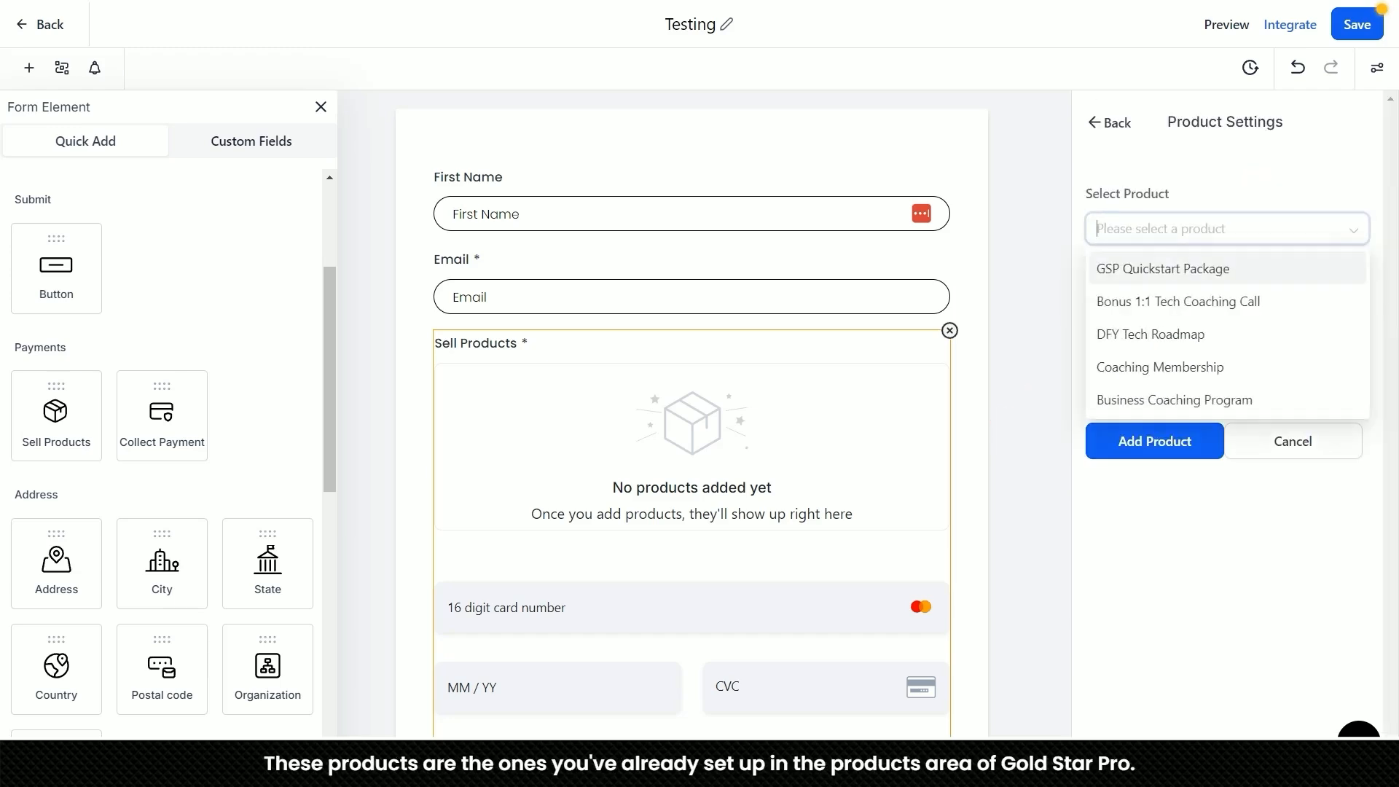
{"action": "left_click", "coordinate": [1163, 268]}
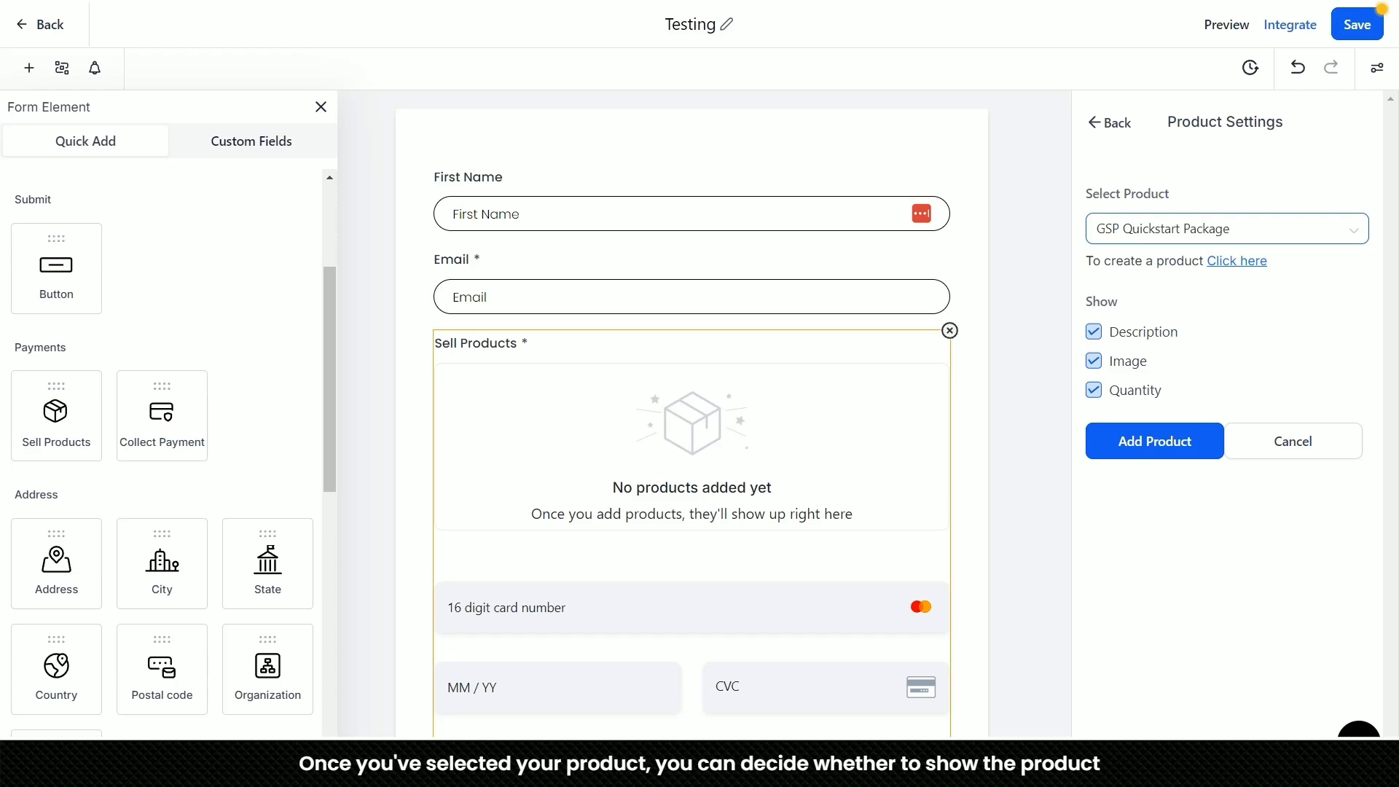
Hide the description, image and quantity of GSP Quickstart Package and add the product to the form.
{"action": "left_click", "coordinate": [1093, 332]}
{"action": "left_click", "coordinate": [1092, 361]}
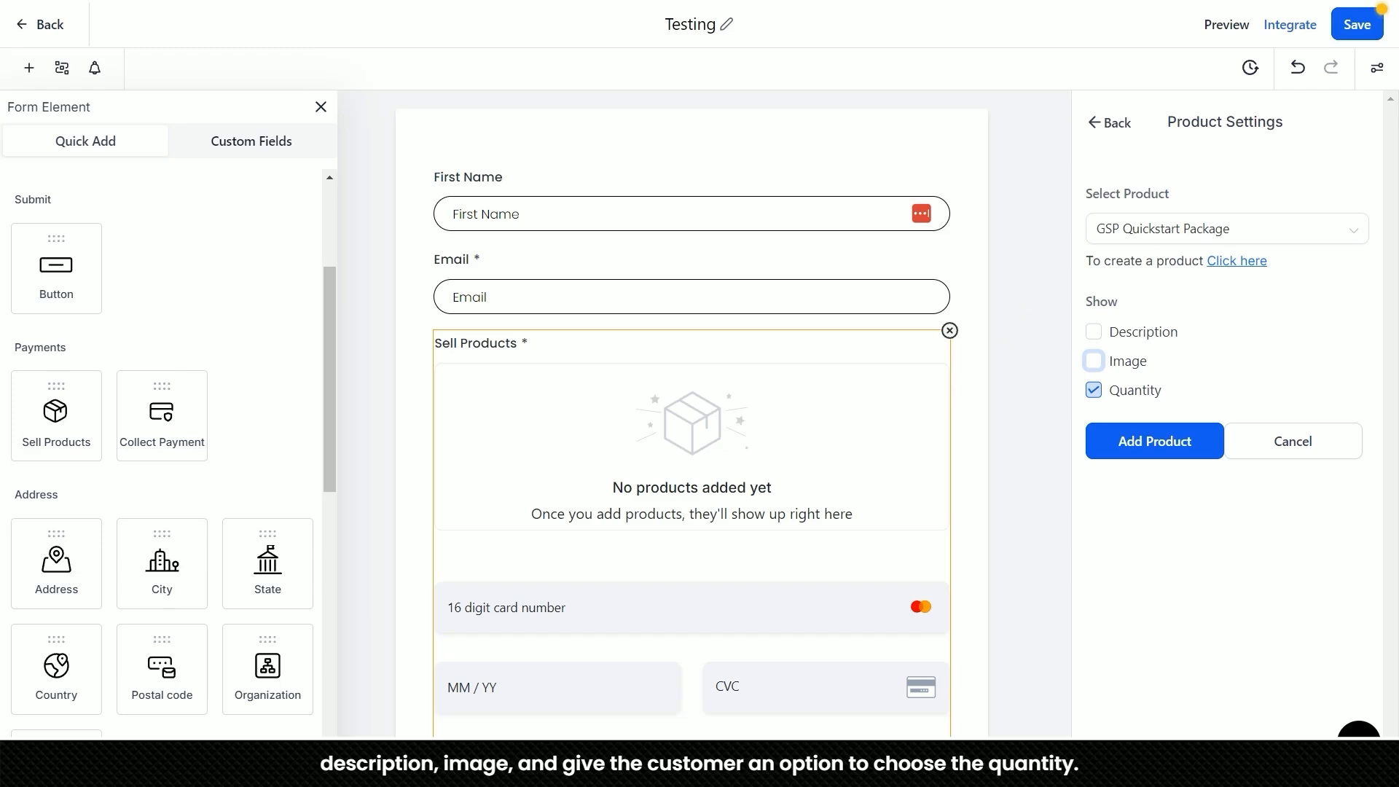
{"action": "left_click", "coordinate": [1093, 389]}
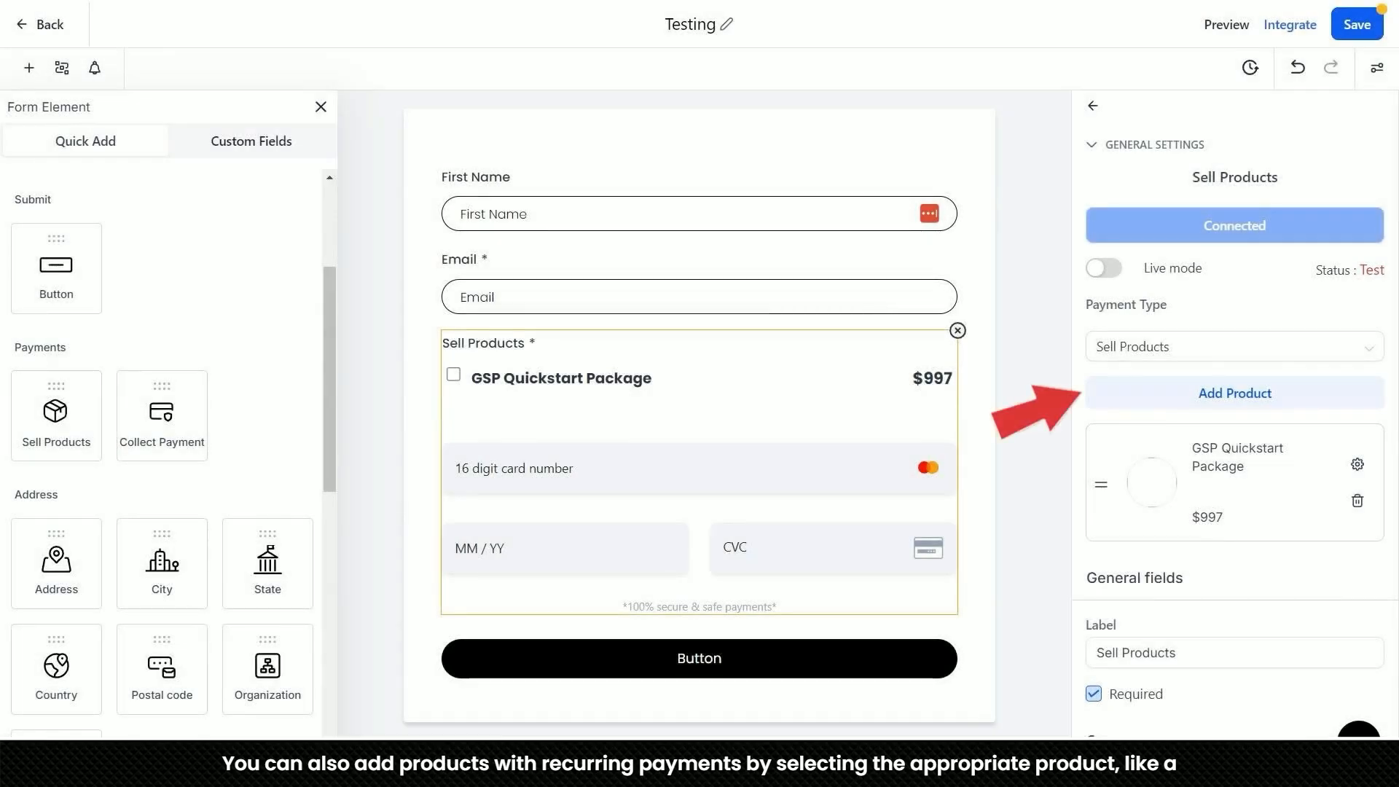
Add Coaching Membership as another product in the Sell Products element.
{"action": "left_click", "coordinate": [1227, 228]}
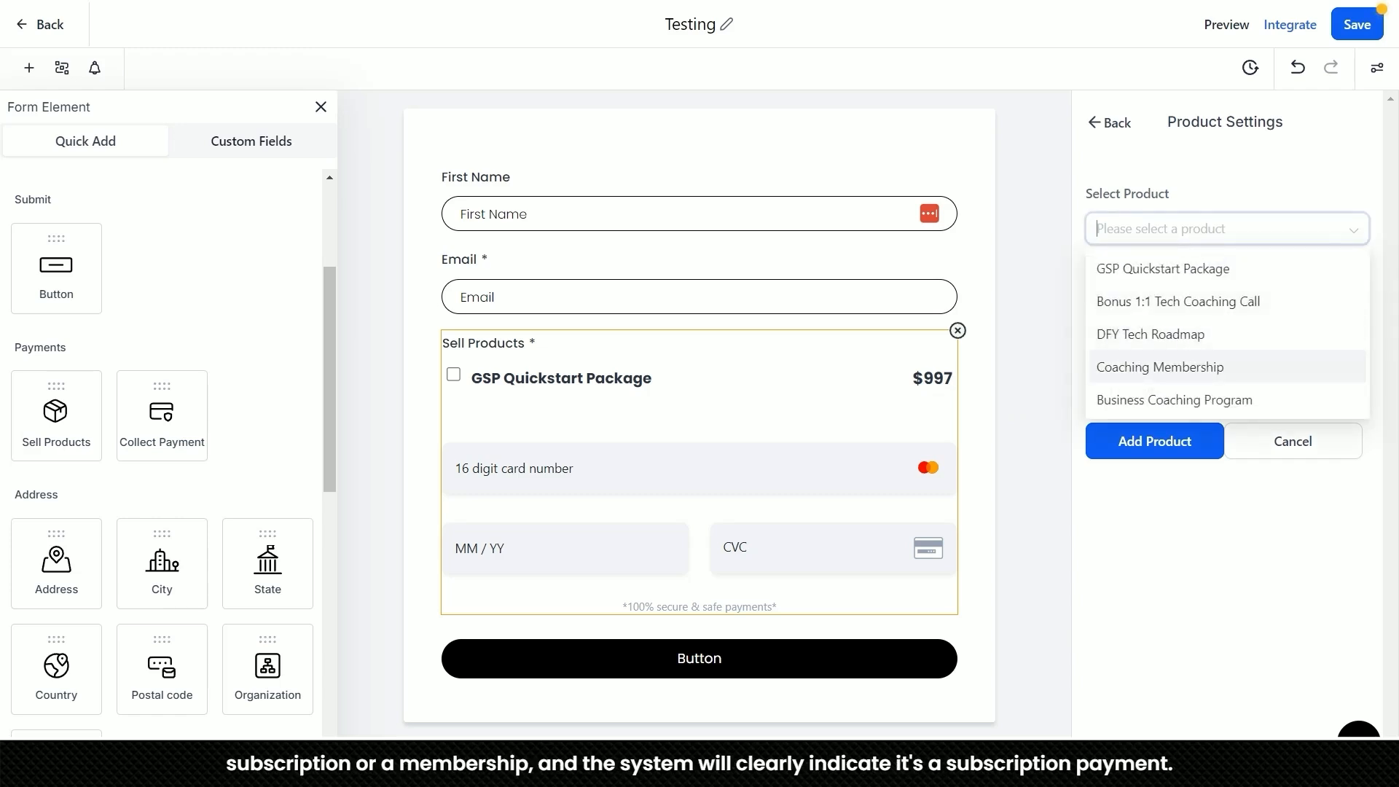
{"action": "left_click", "coordinate": [1159, 366]}
{"action": "left_click", "coordinate": [1154, 440]}
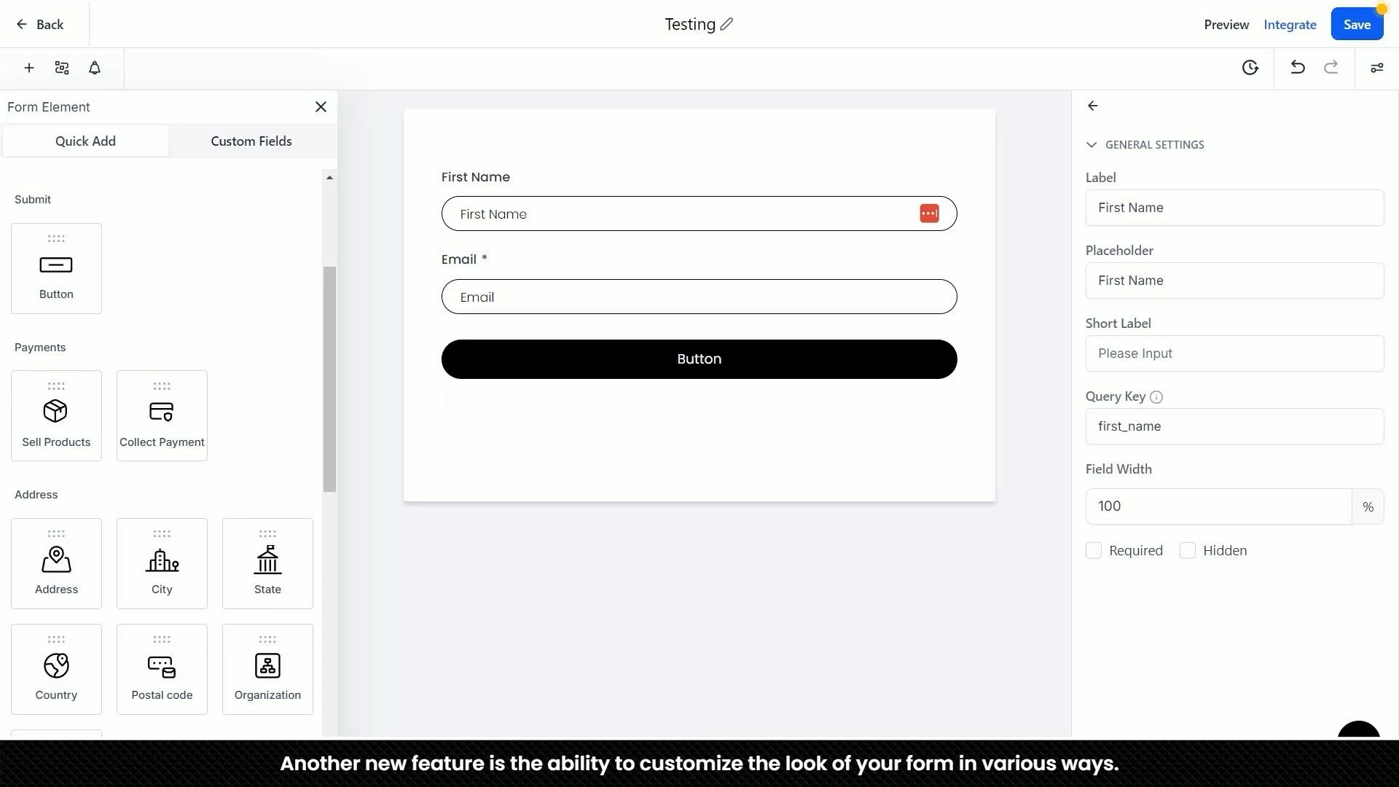
Add the custom field "what is your education?" from the TEST group below the Email field.
{"action": "left_click", "coordinate": [251, 141]}
{"action": "left_click", "coordinate": [46, 469]}
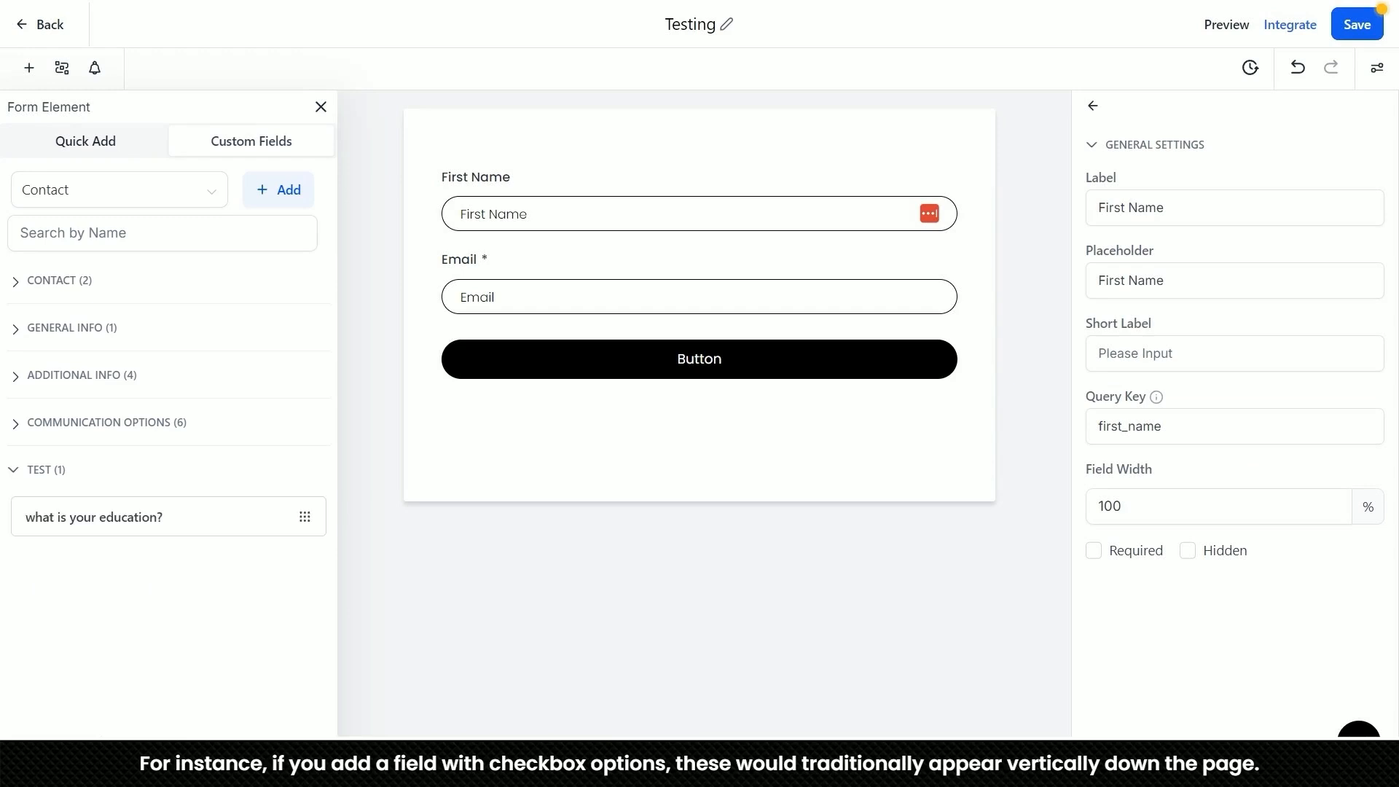
{"action": "left_click_drag", "start_coordinate": [305, 516], "coordinate": [554, 355]}
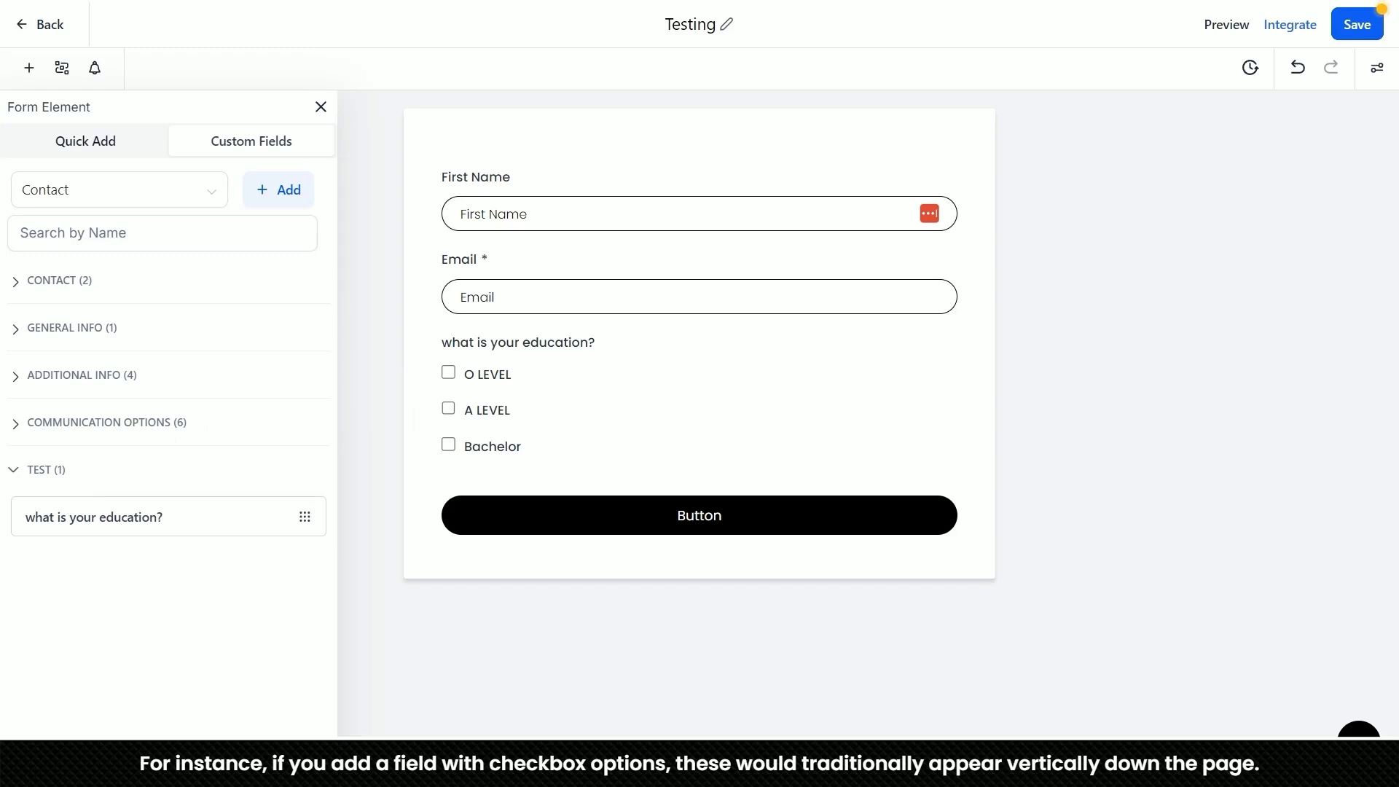
Spread the checkbox options of the "what is your education?" field across 3 columns.
{"action": "left_click", "coordinate": [554, 364]}
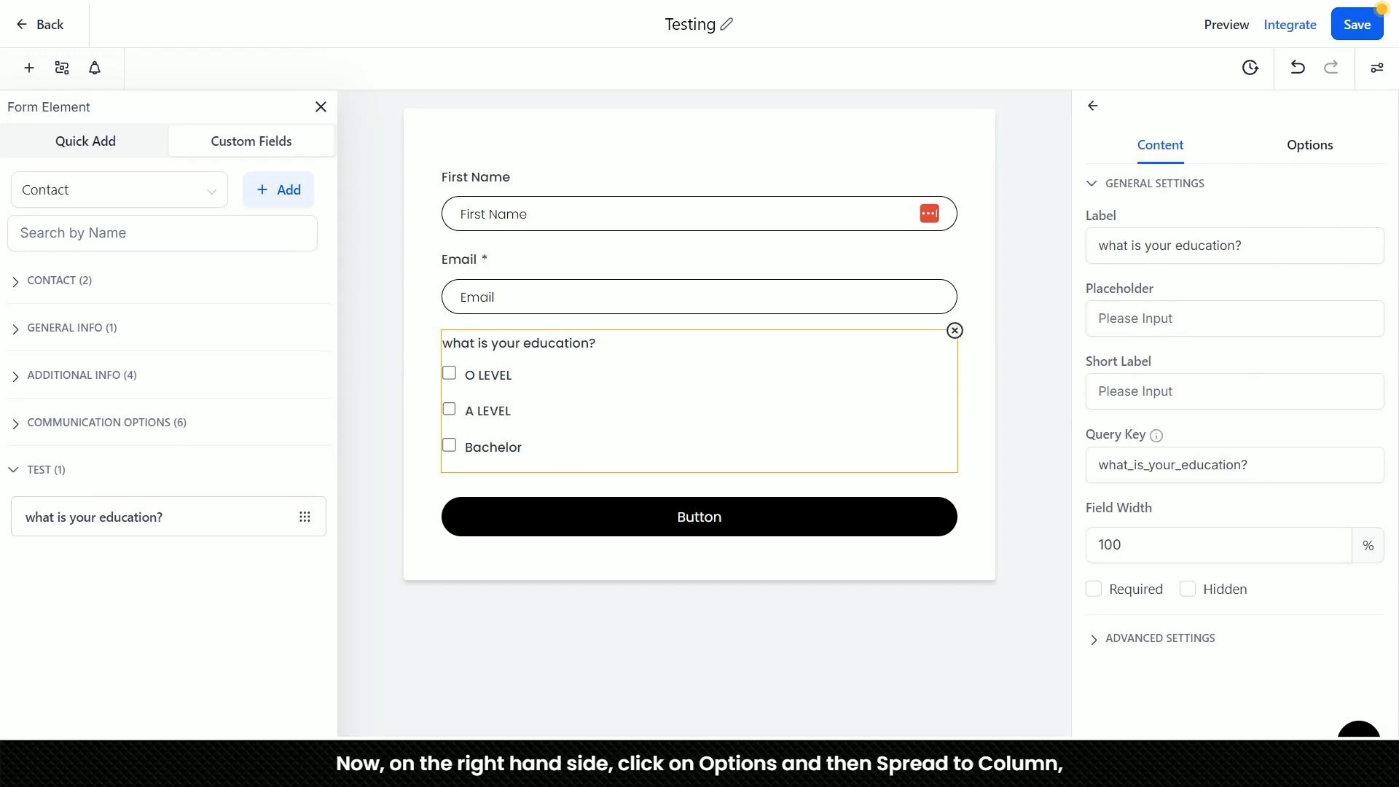
{"action": "left_click", "coordinate": [1309, 144]}
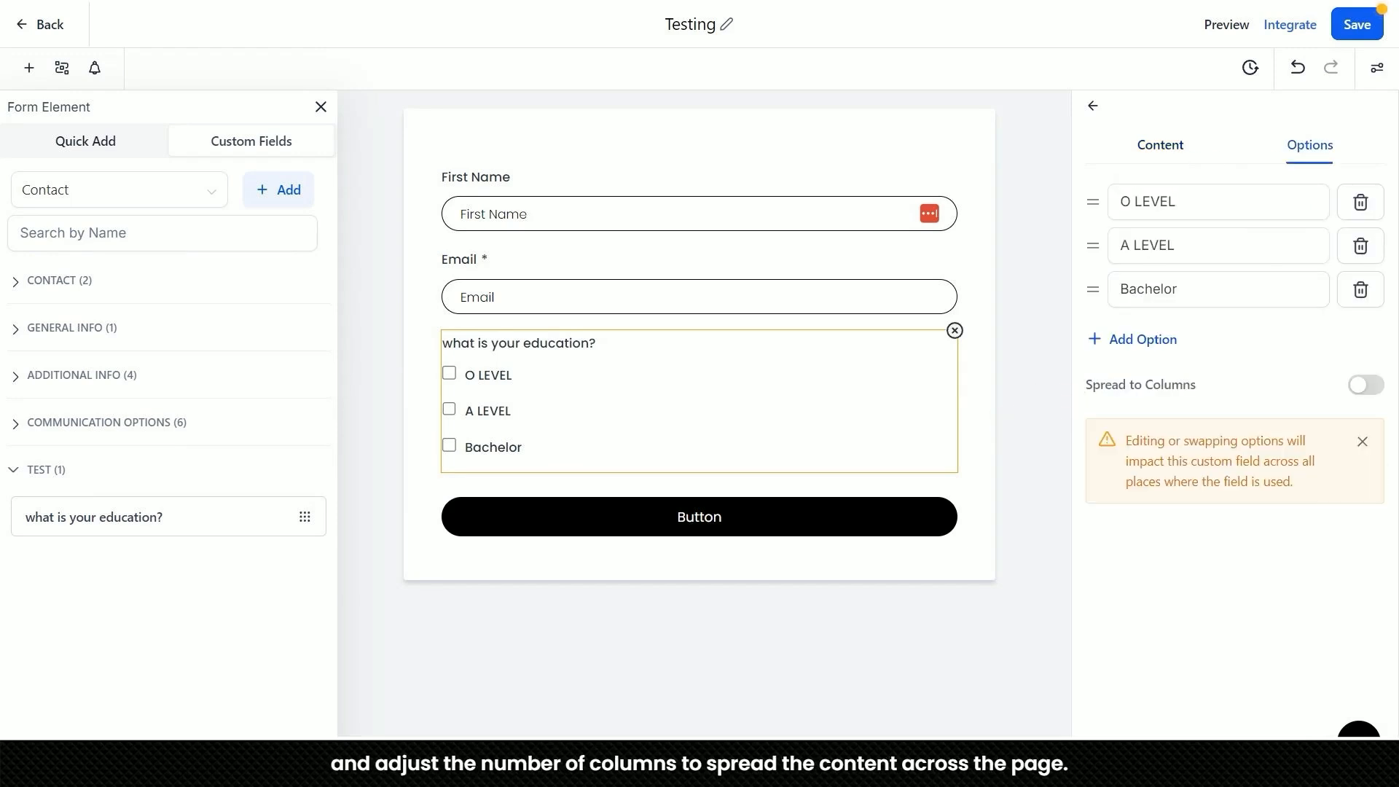
{"action": "left_click", "coordinate": [1365, 385]}
{"action": "double_click", "coordinate": [1102, 421]}
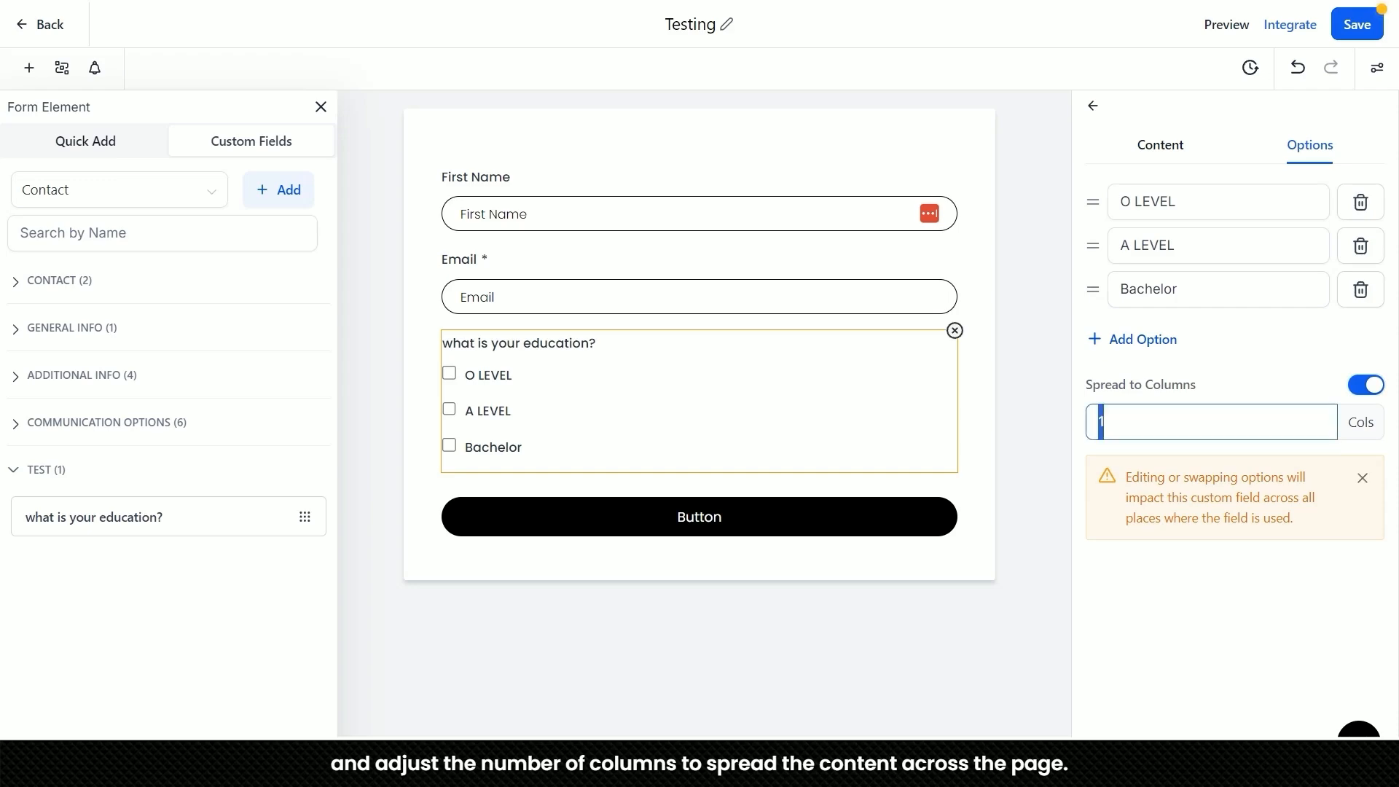
{"action": "type", "text": "3"}
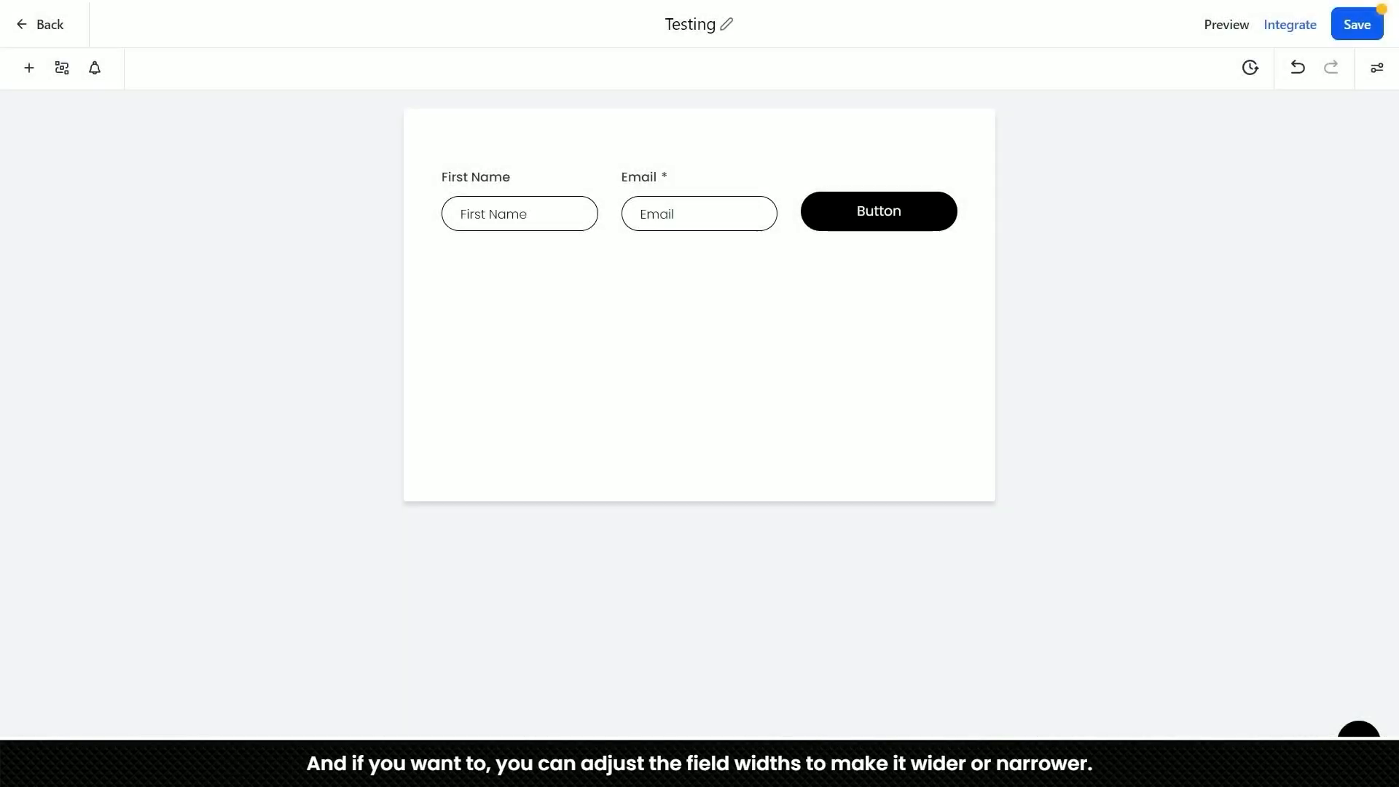
Set the First Name field's width to 25%.
{"action": "left_click", "coordinate": [519, 214]}
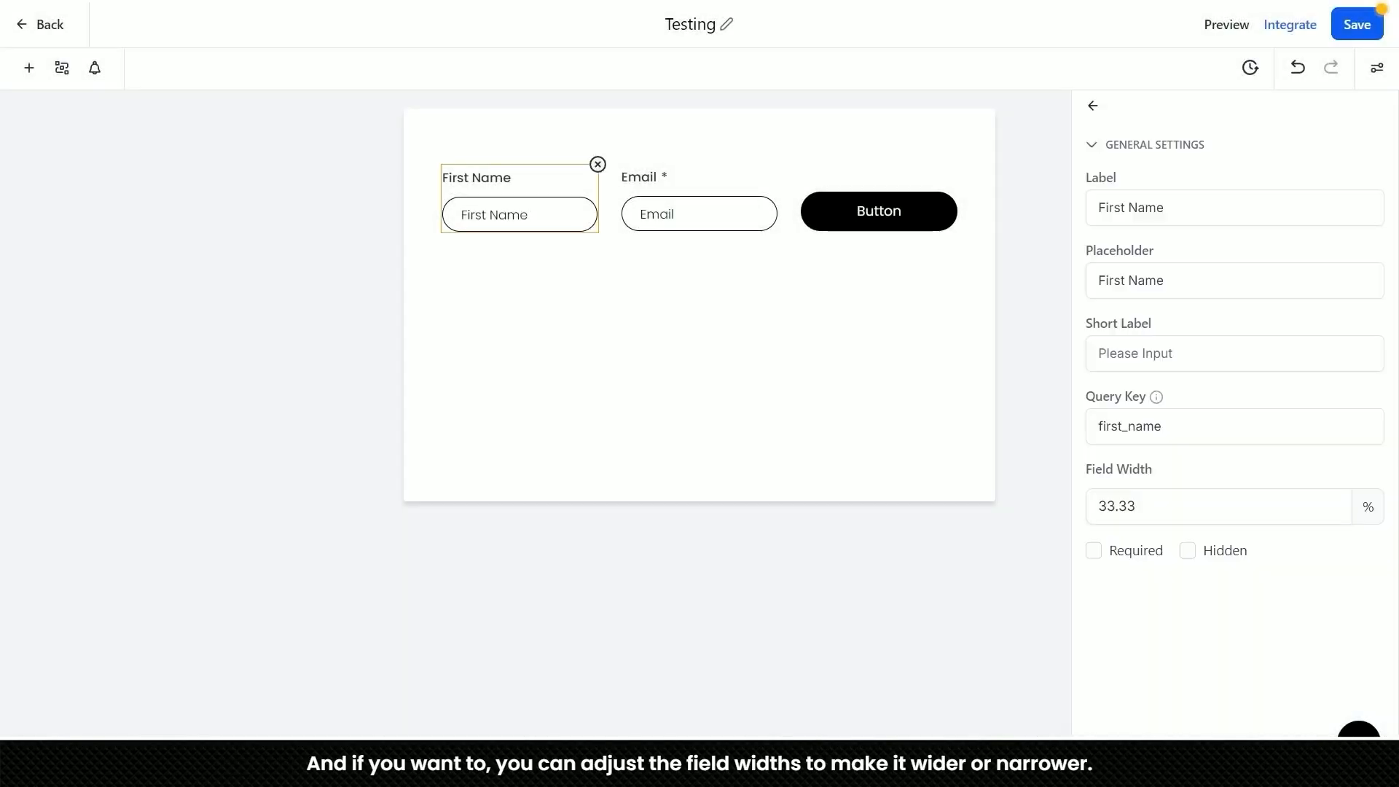
{"action": "double_click", "coordinate": [1116, 506]}
{"action": "type", "text": "25"}
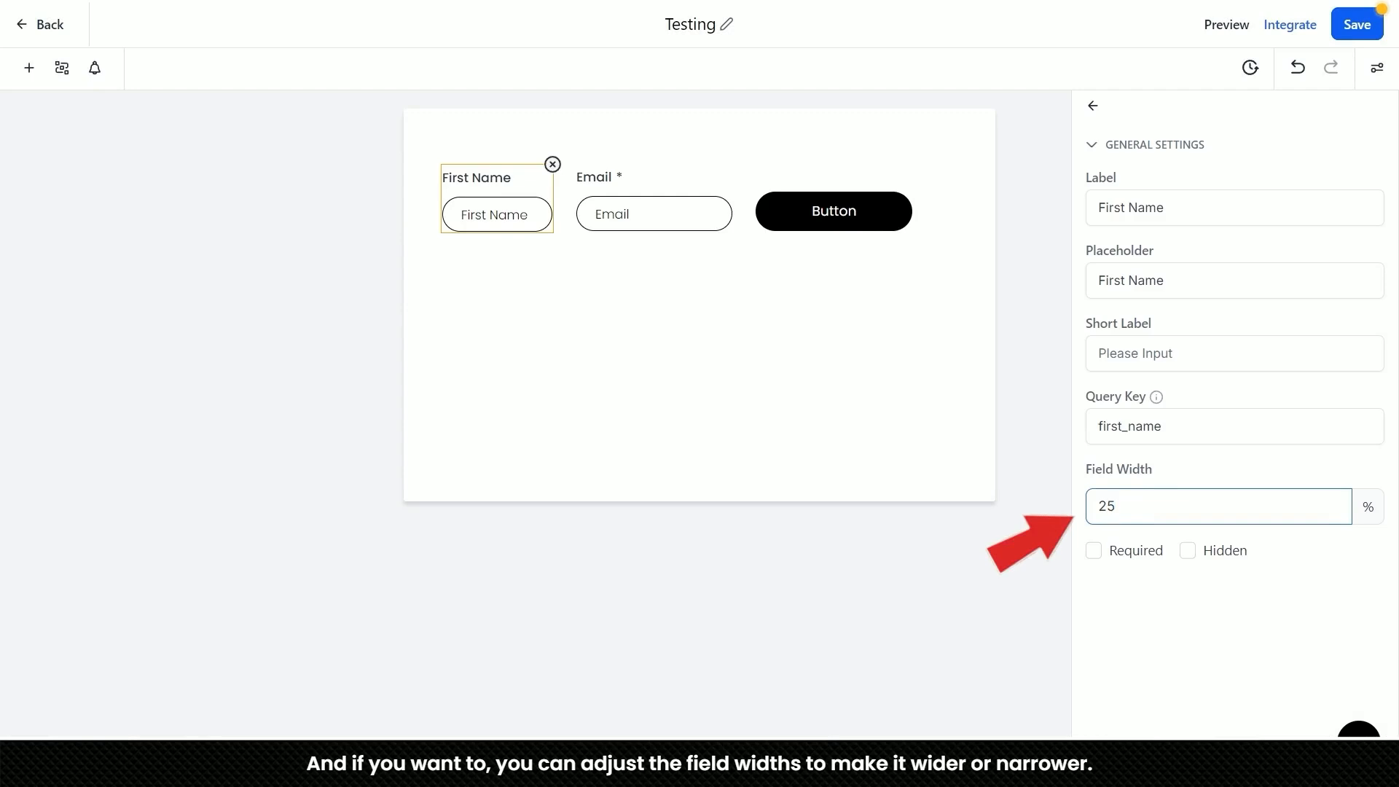
Set the Email field's width to 40%.
{"action": "left_click", "coordinate": [653, 214]}
{"action": "double_click", "coordinate": [1112, 506]}
{"action": "type", "text": "40"}
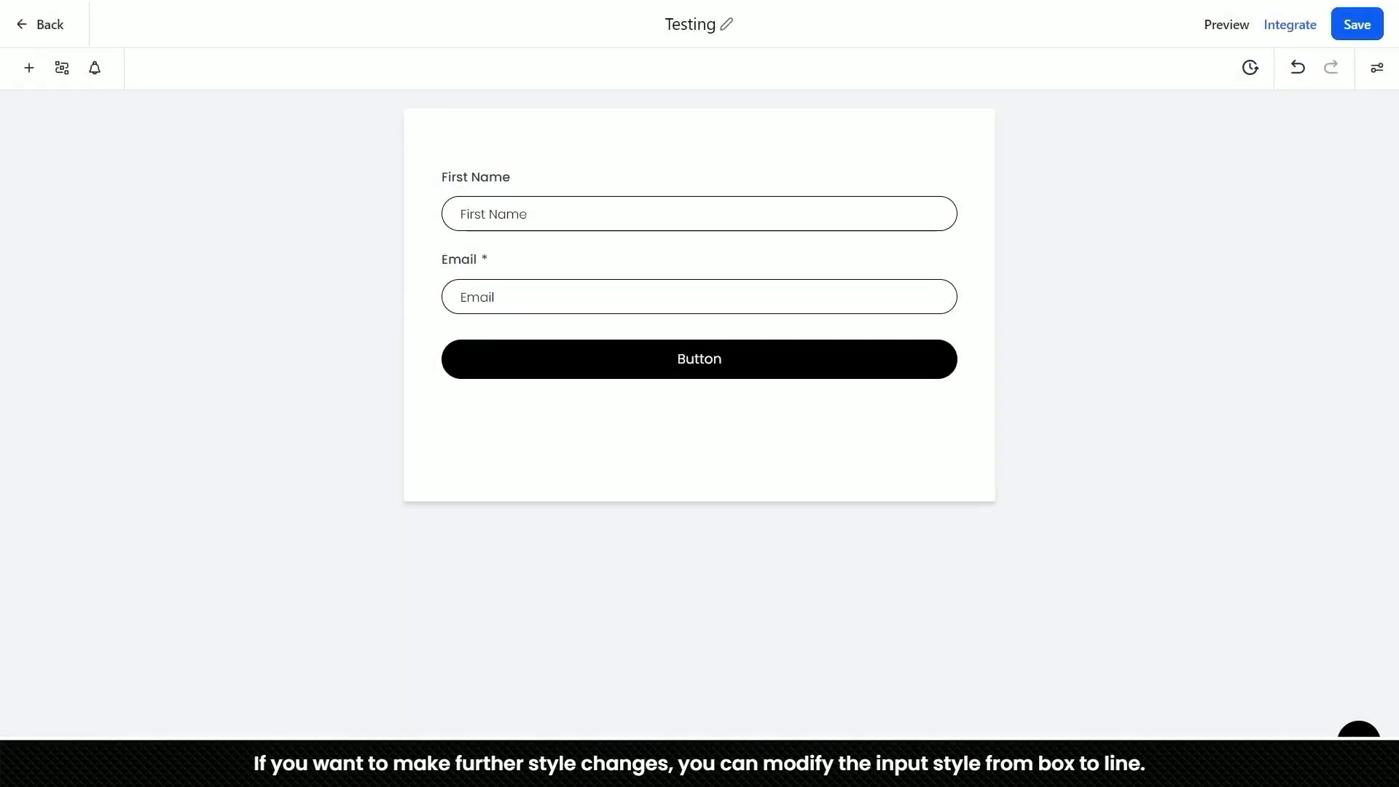
Change the form's input style to Line and turn off the field labels.
{"action": "left_click", "coordinate": [1376, 67]}
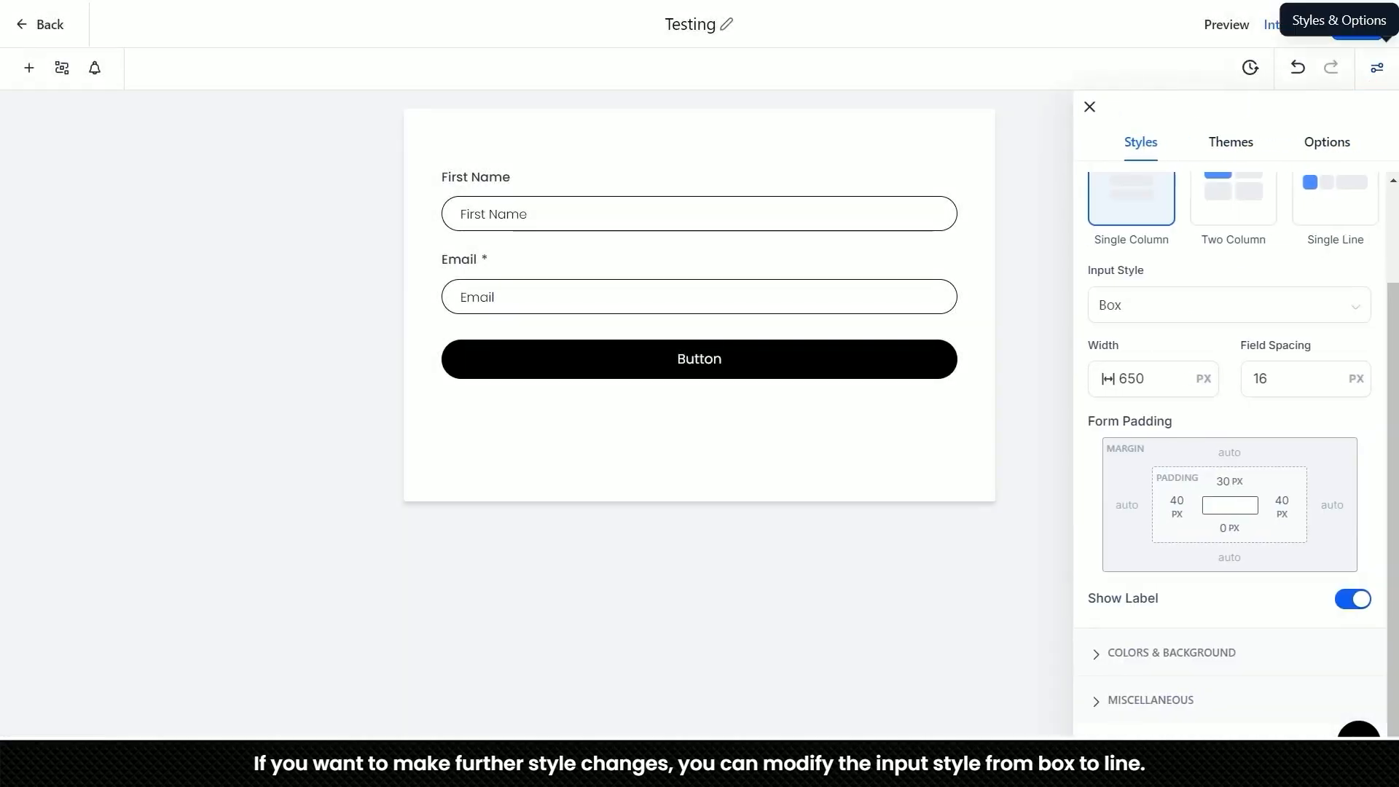
{"action": "left_click", "coordinate": [1226, 304]}
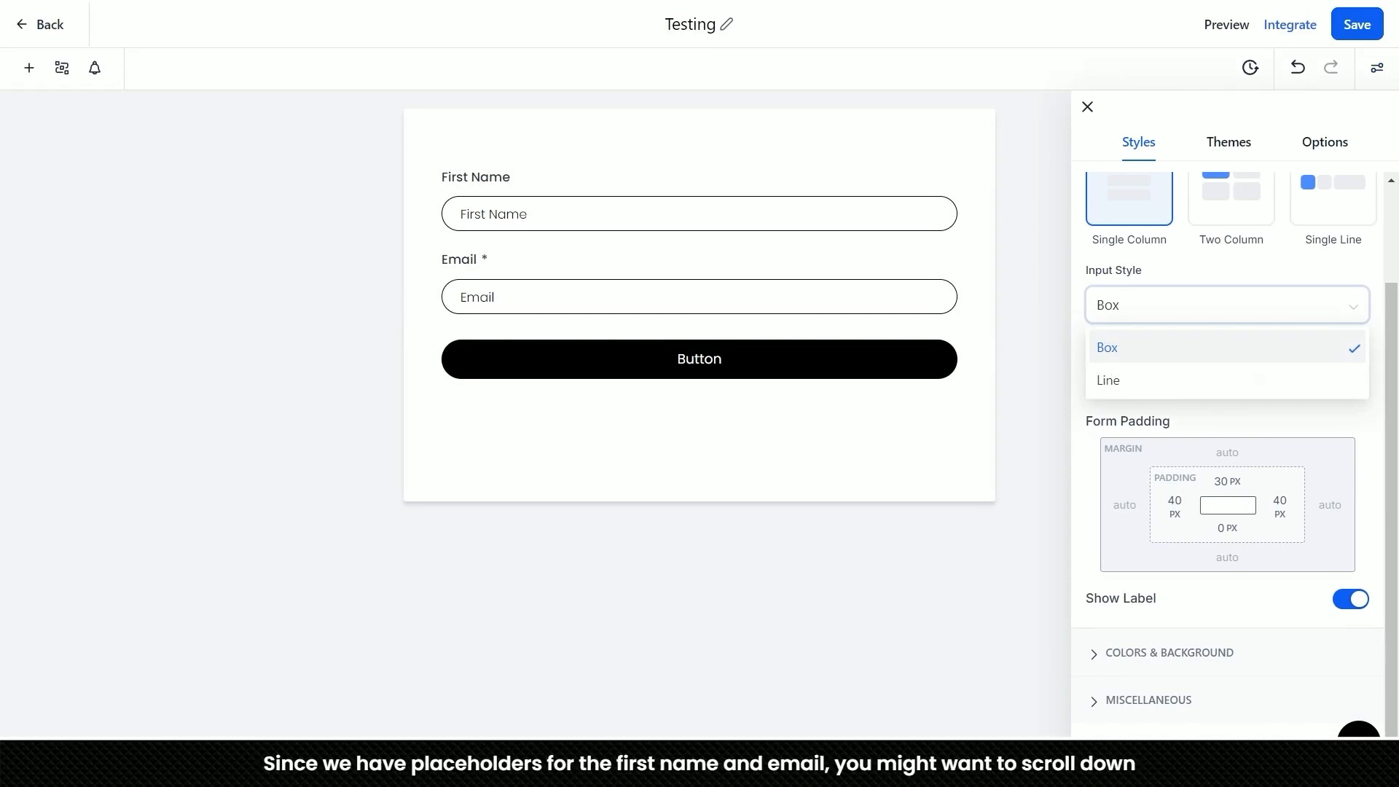
{"action": "left_click", "coordinate": [1107, 379]}
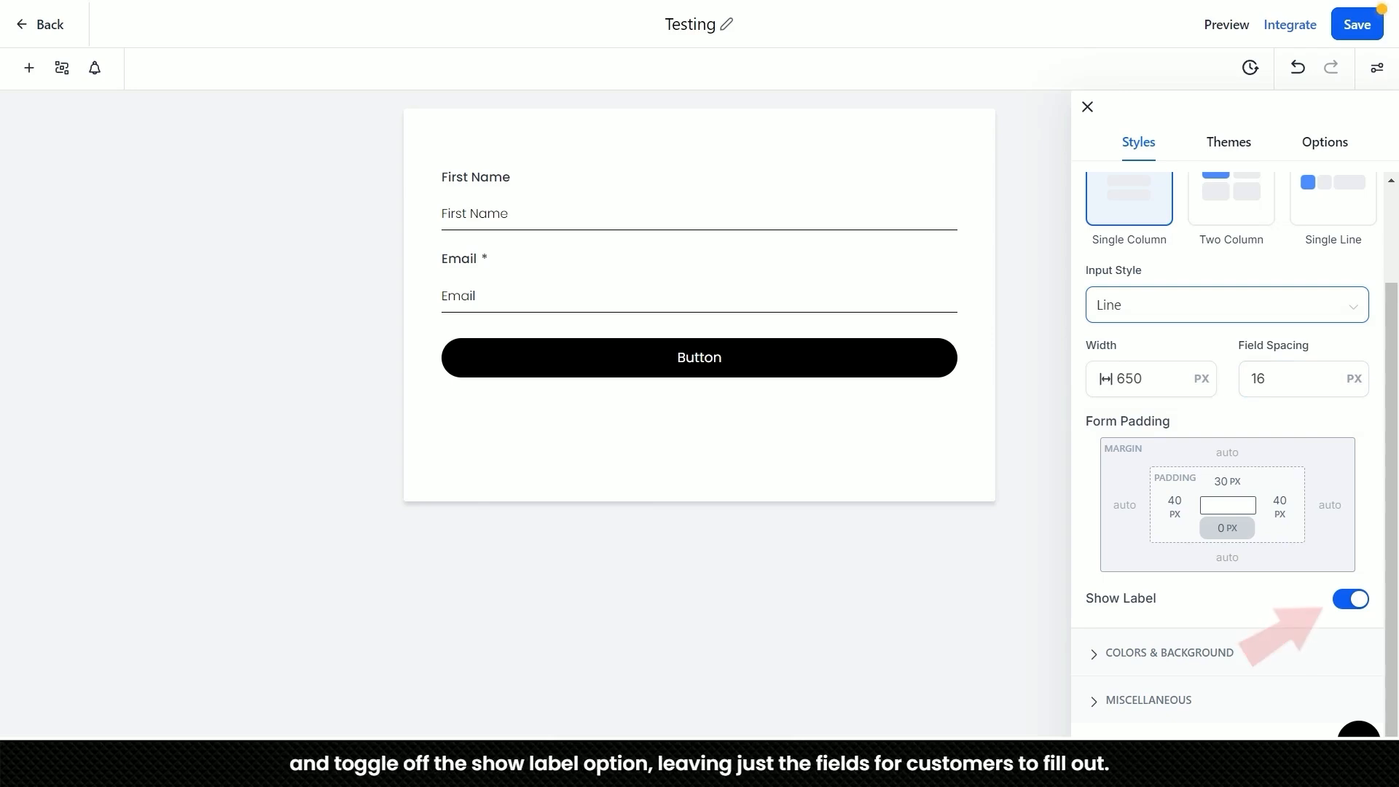
{"action": "left_click", "coordinate": [1350, 599]}
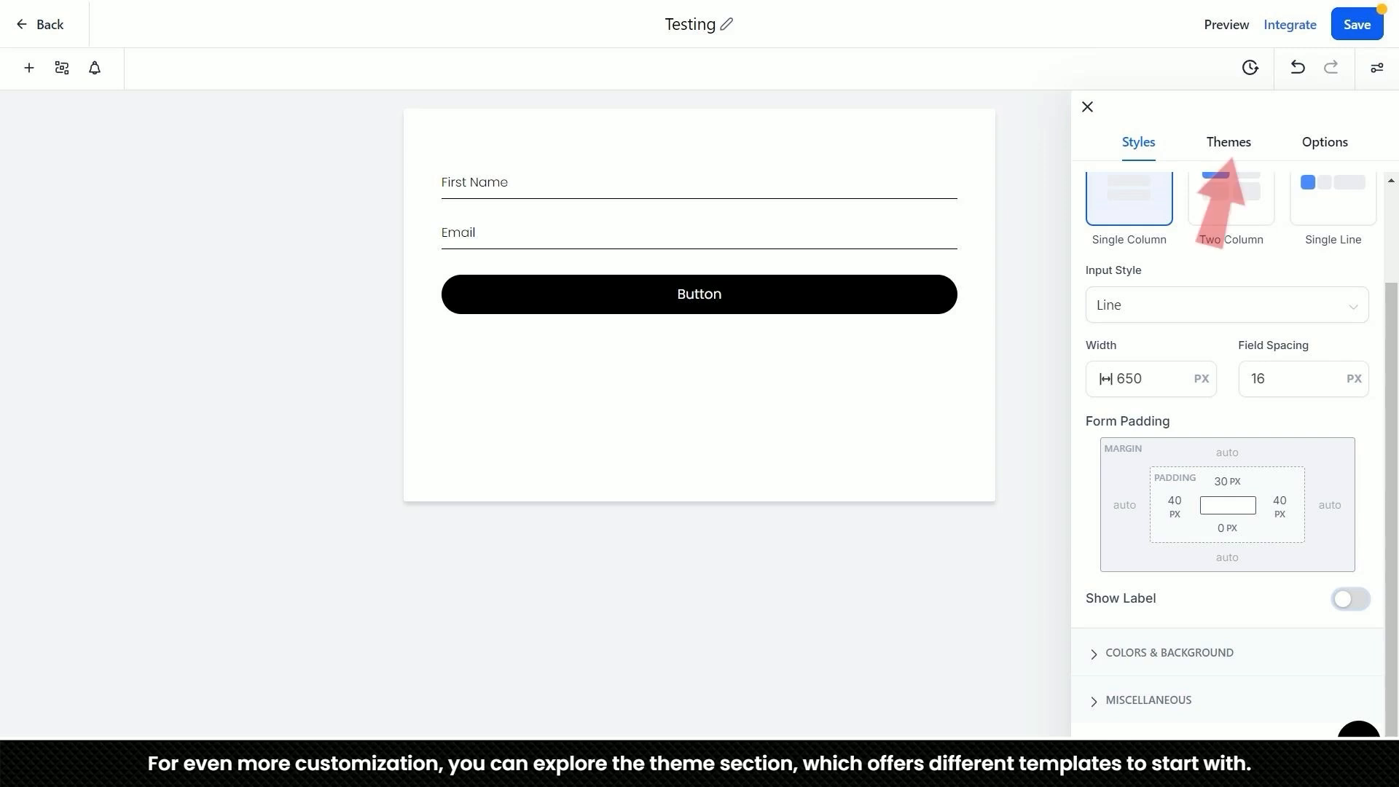
View the available form themes and rename the form to Template.
{"action": "left_click", "coordinate": [1228, 143]}
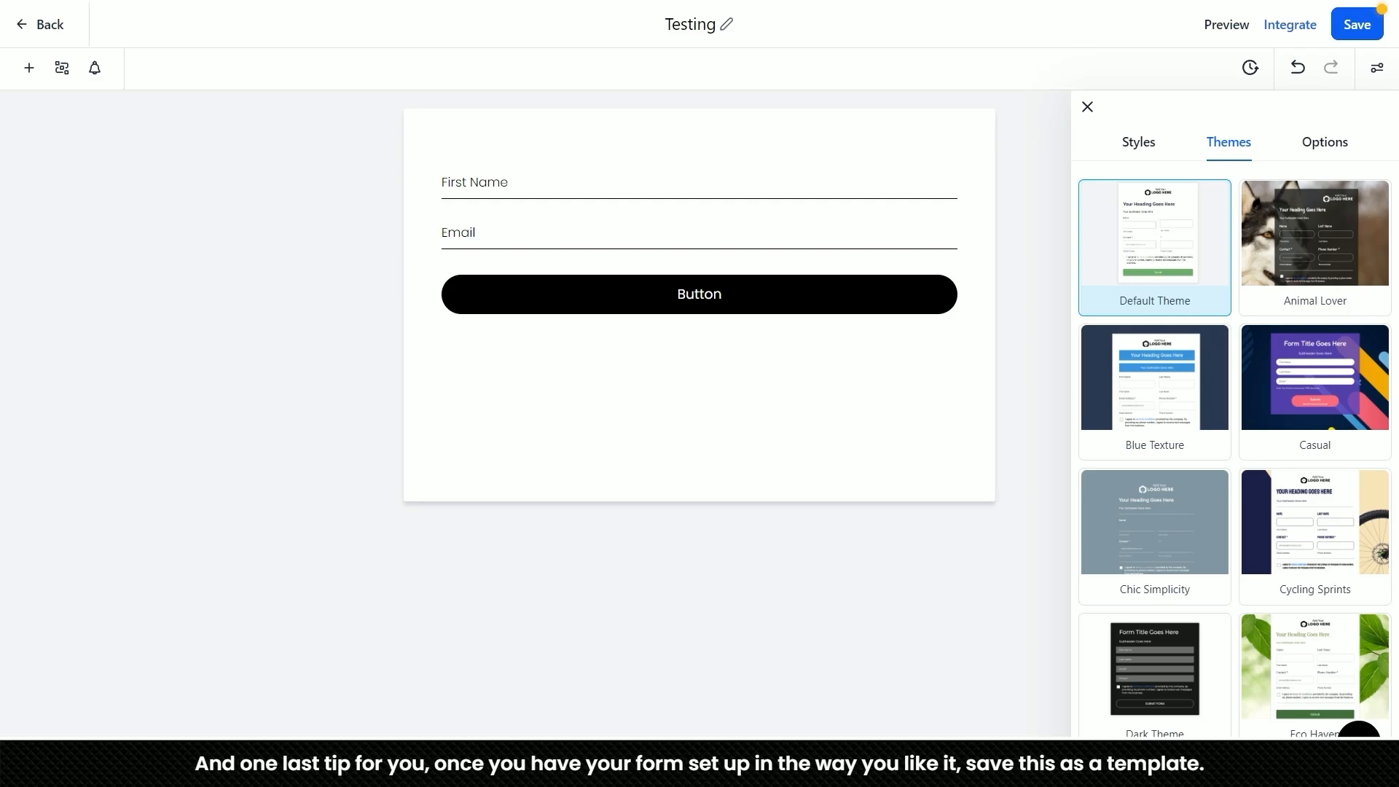
{"action": "left_click", "coordinate": [665, 24]}
{"action": "key", "text": "ctrl+a"}
{"action": "type", "text": "Template"}
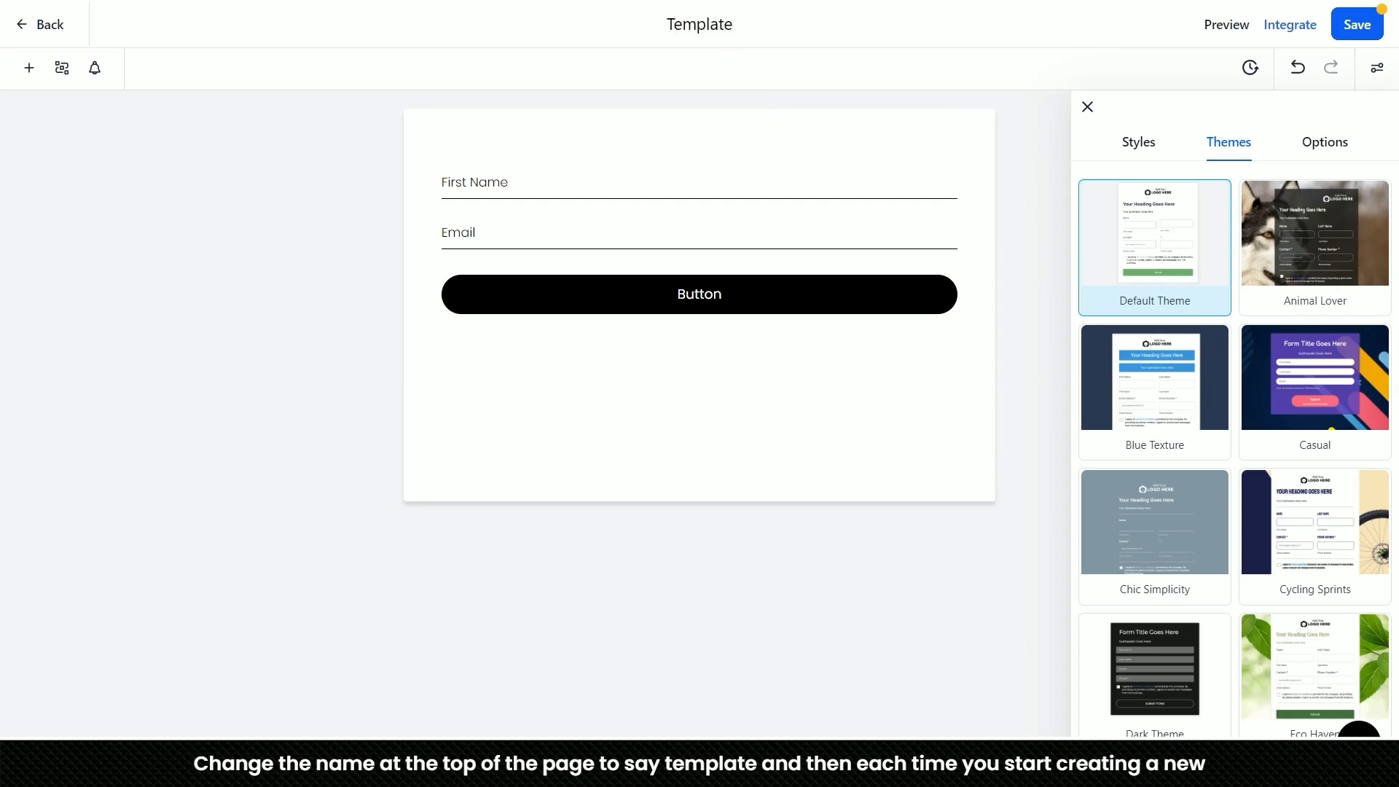